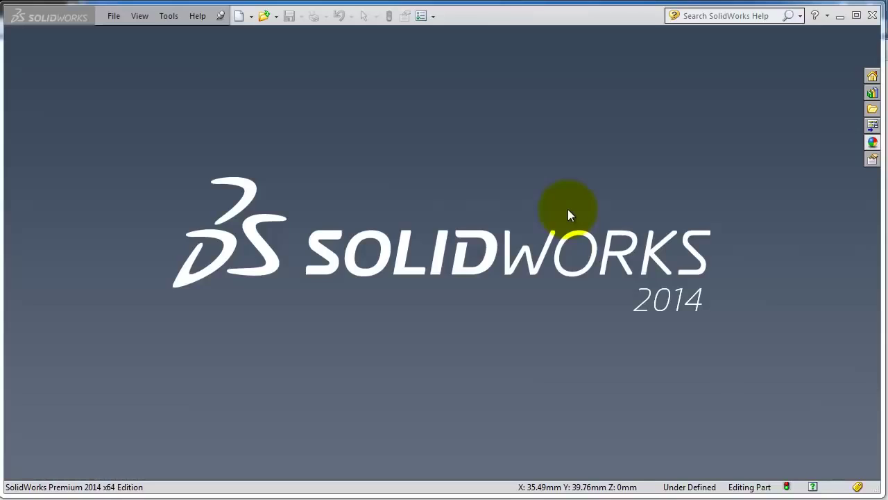
Create a new blank SolidWorks part document (Part8)
click(240, 17)
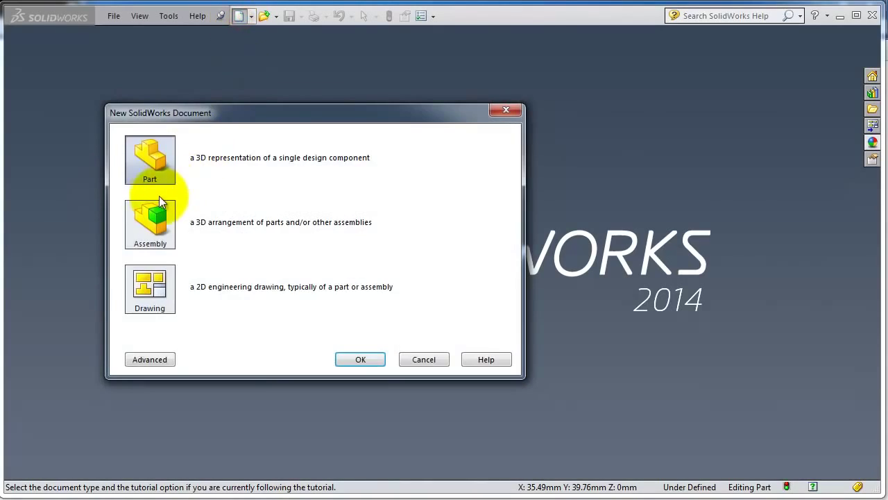
click(359, 361)
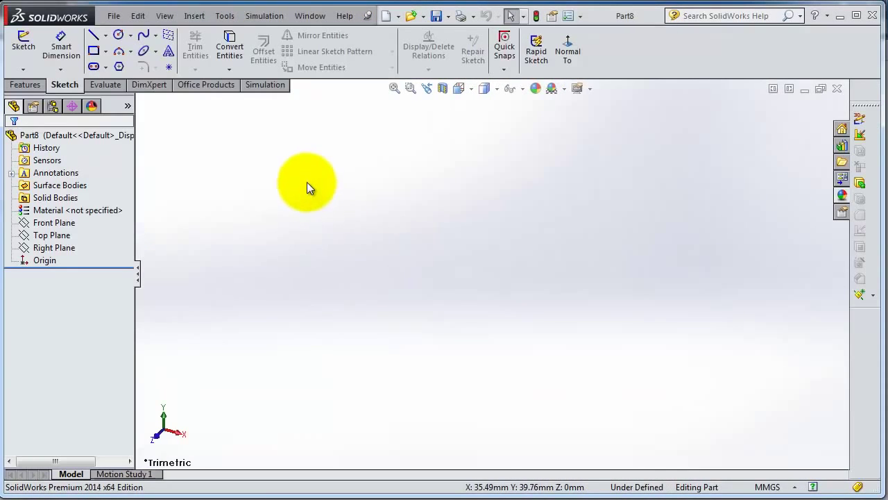
Start a new sketch on the Top Plane
click(48, 237)
click(57, 220)
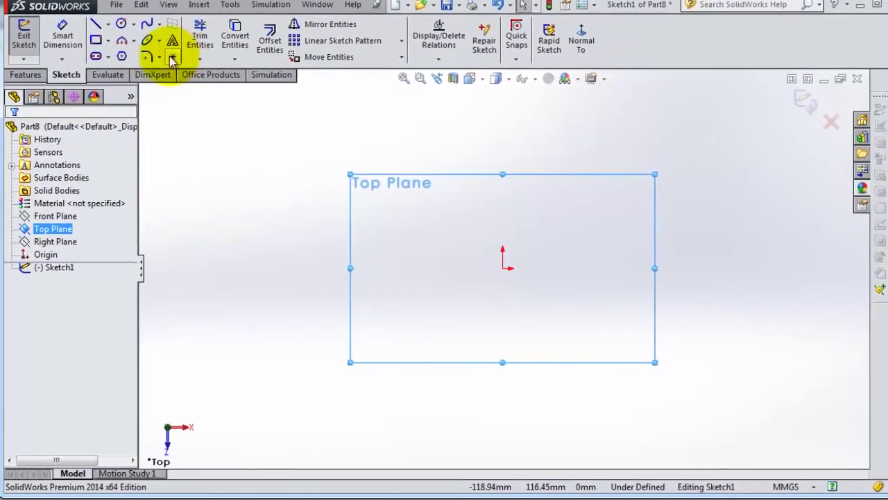
click(97, 26)
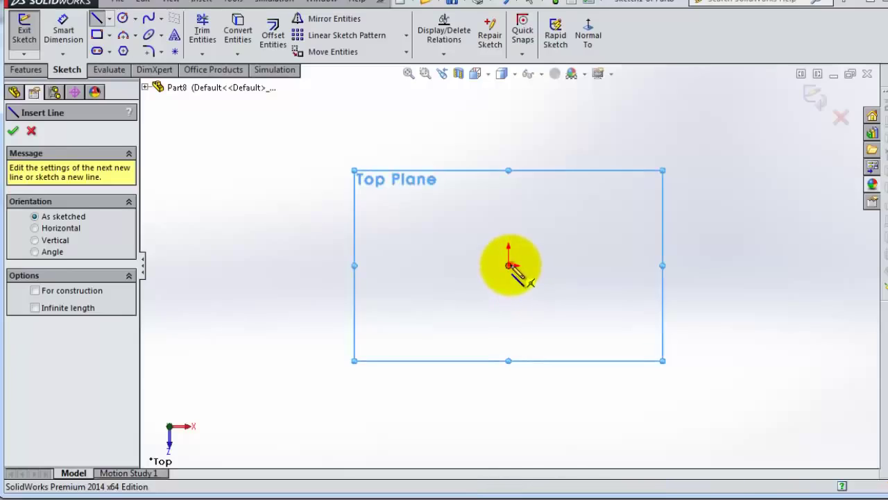
Draw three connected lines from the origin: up, right, then down, and begin a tangent arc
click(509, 266)
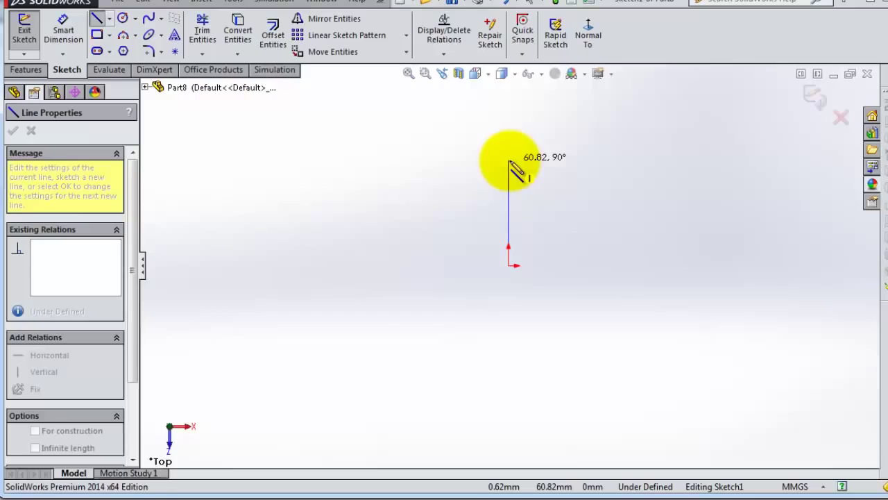
click(509, 160)
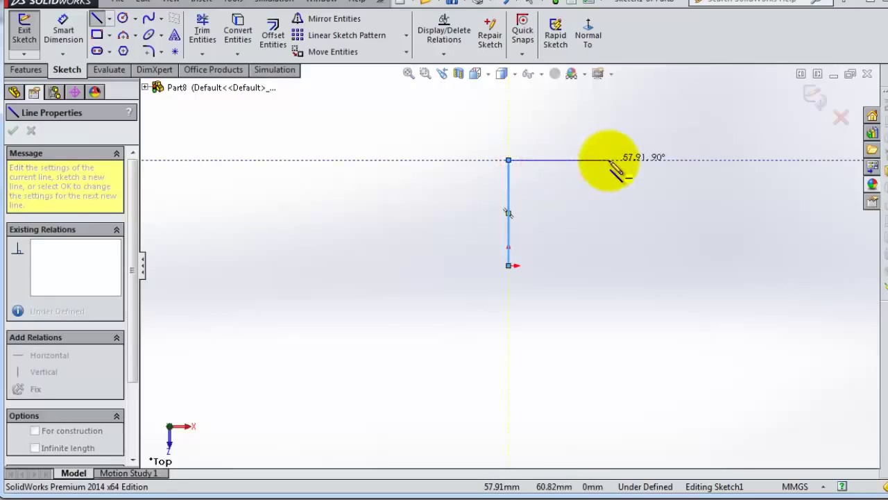
click(609, 161)
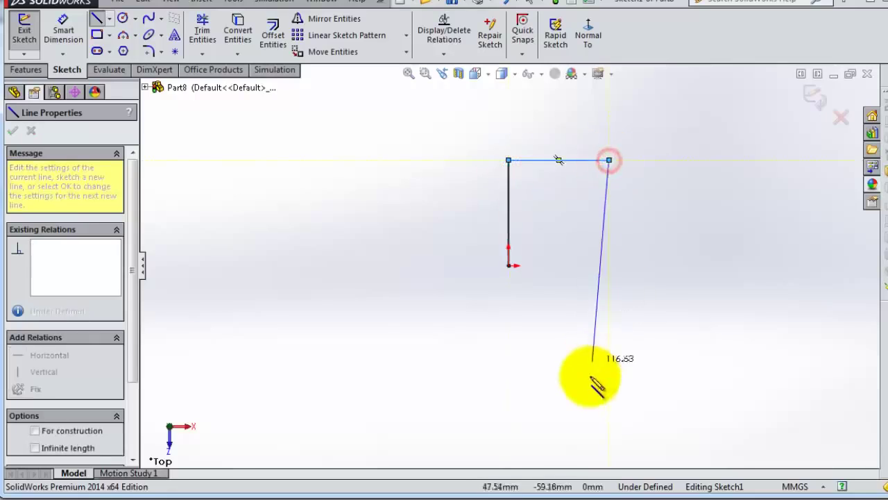
click(610, 340)
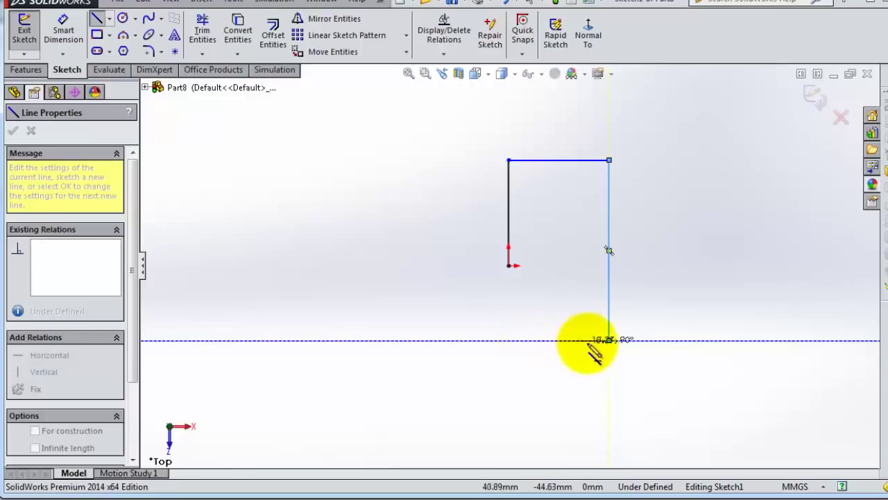
double_click(609, 340)
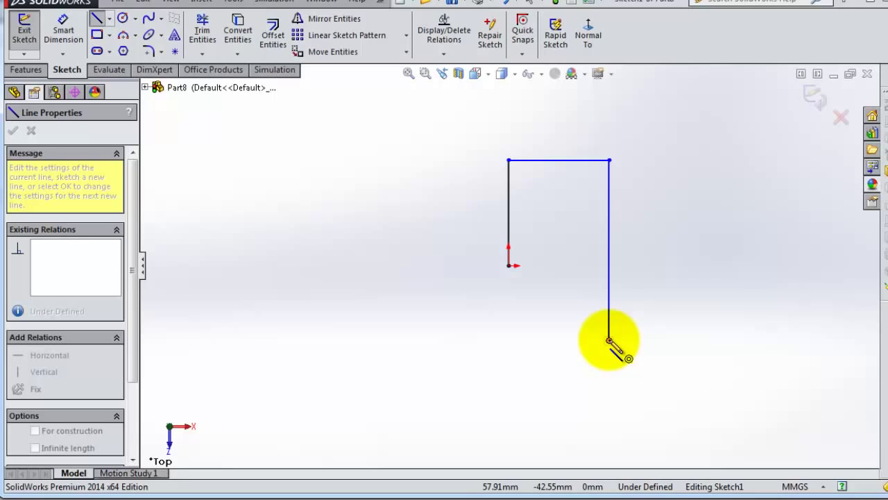
click(610, 340)
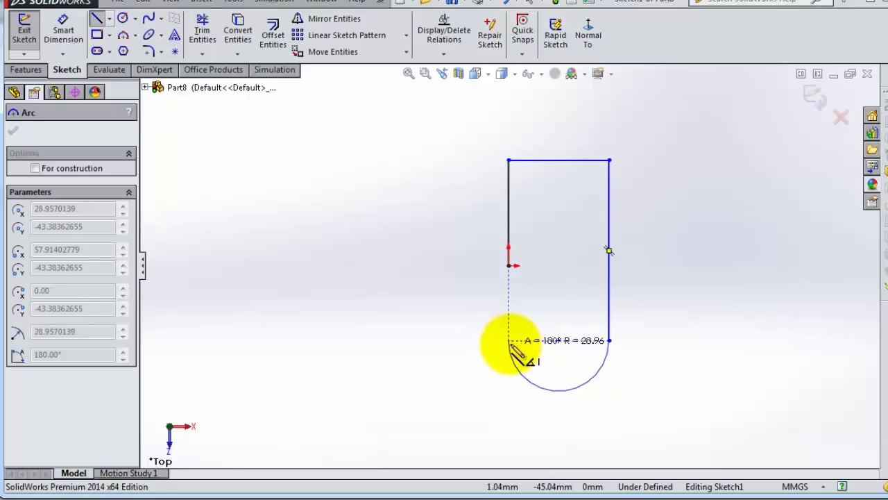
Add the bottom semicircle, a leftward line, a short vertical line, a small arc, and a closing line to the origin
click(509, 341)
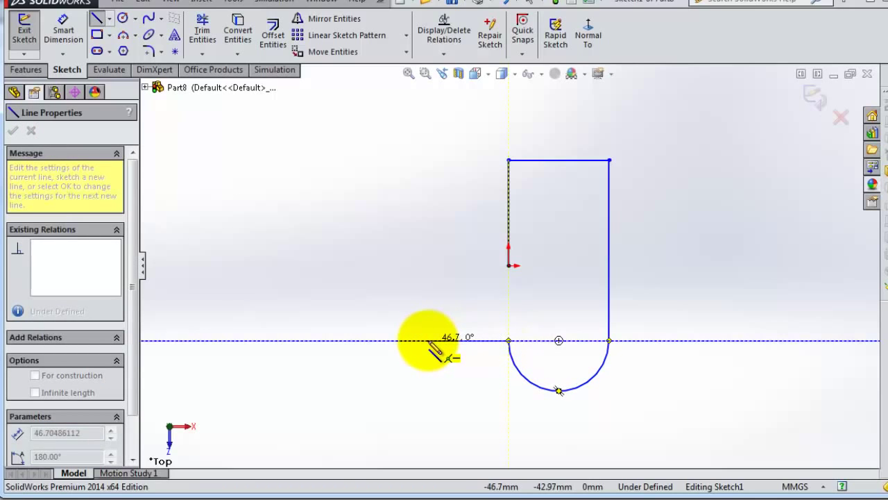
click(428, 340)
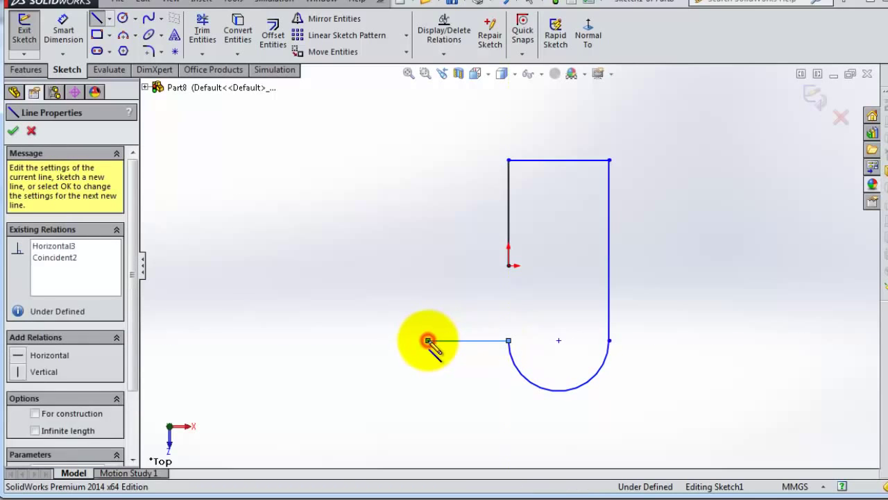
click(428, 300)
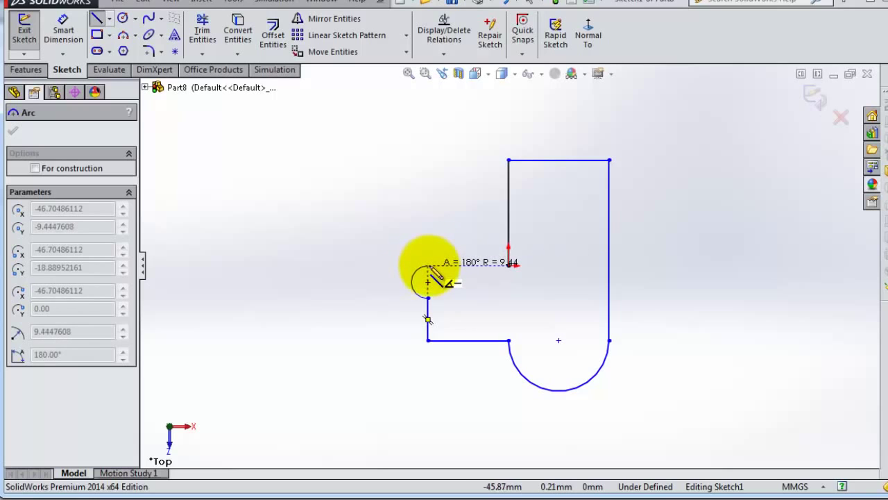
click(428, 266)
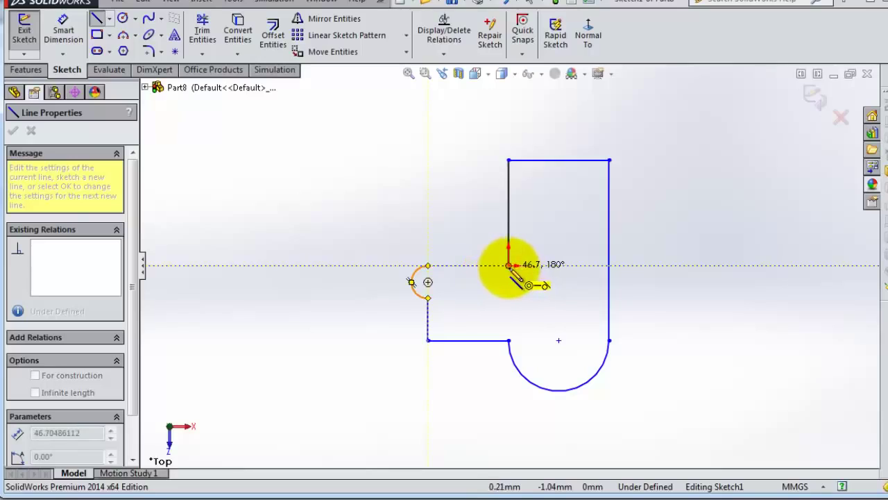
click(508, 266)
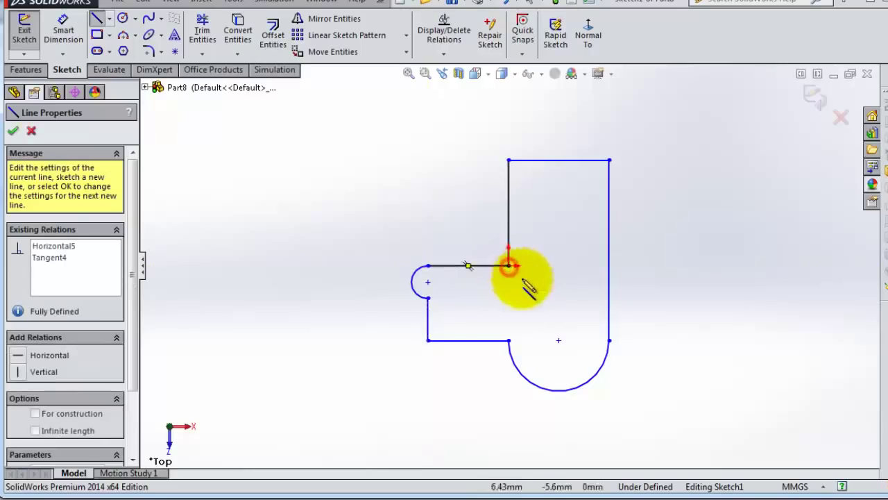
scroll(565, 271, down, 1)
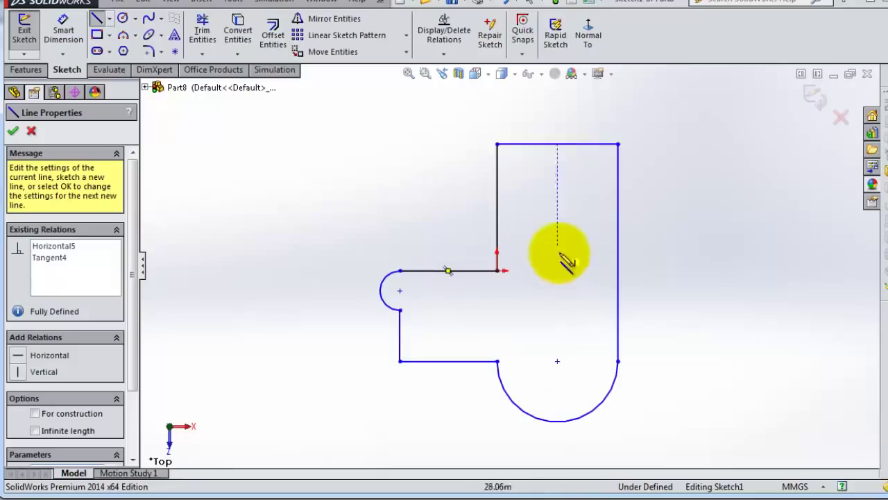
scroll(607, 336, down, 1)
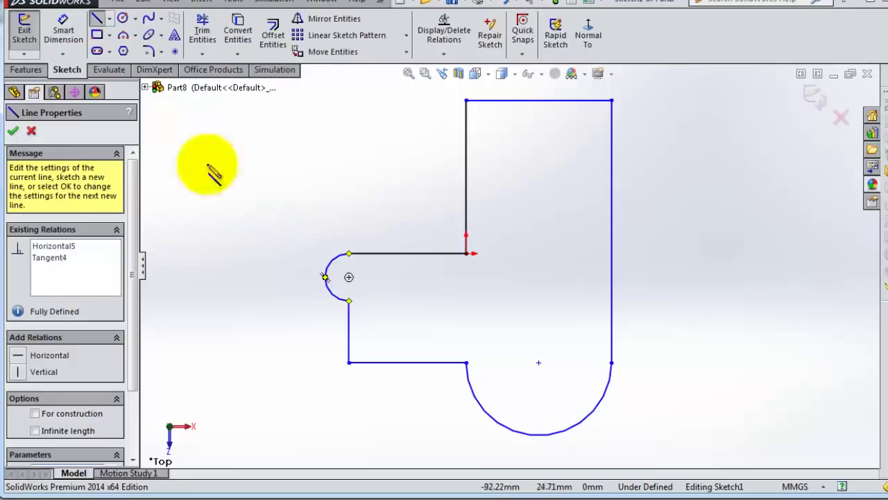
Dimension the top horizontal line to 60 mm with Smart Dimension
click(69, 41)
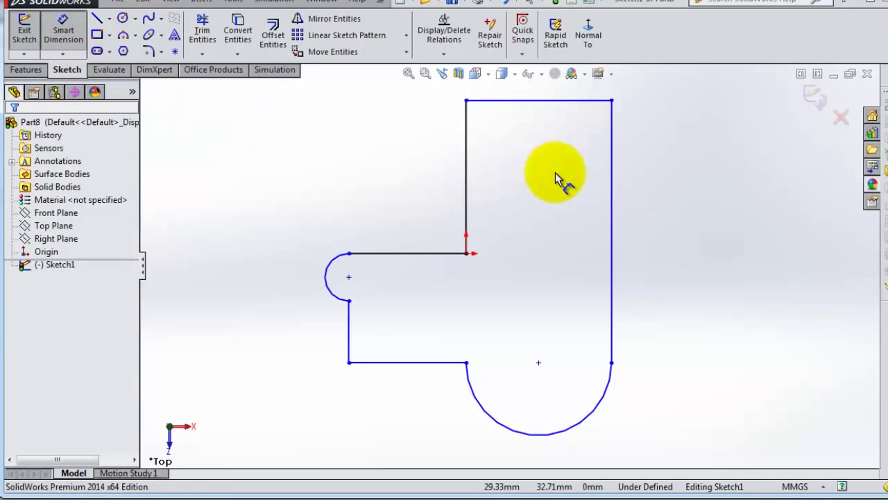
key(z)
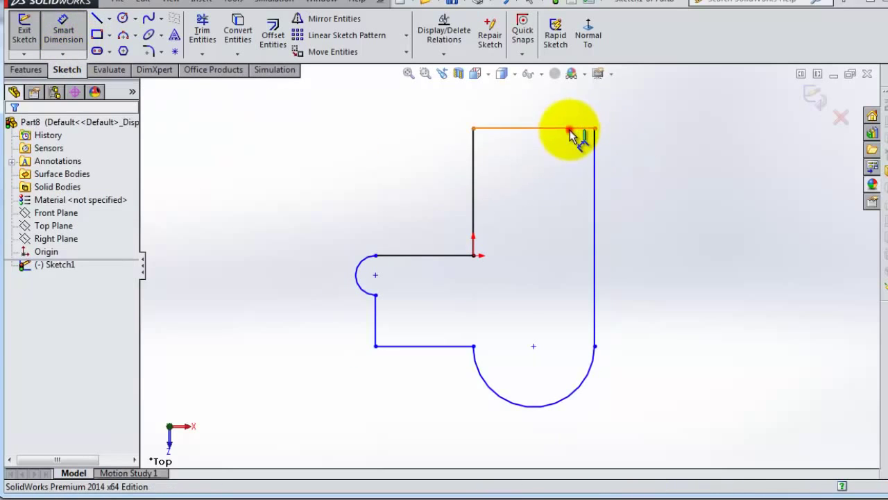
click(563, 128)
click(534, 113)
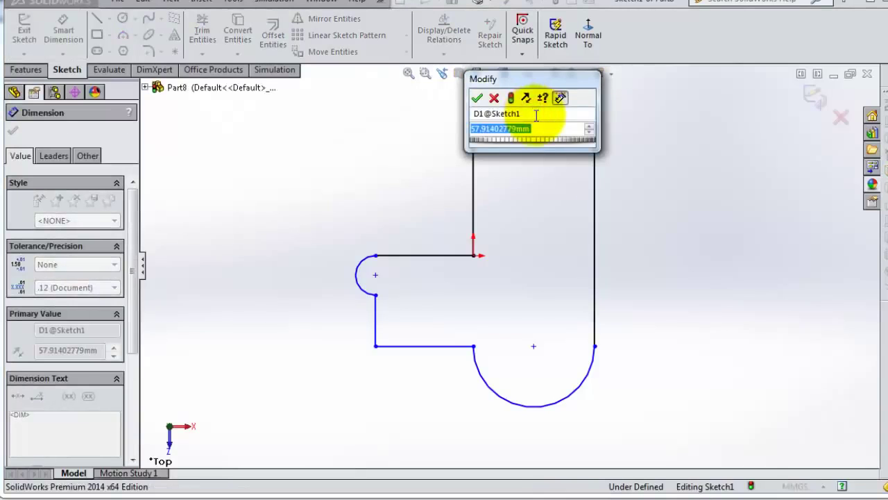
text(60)
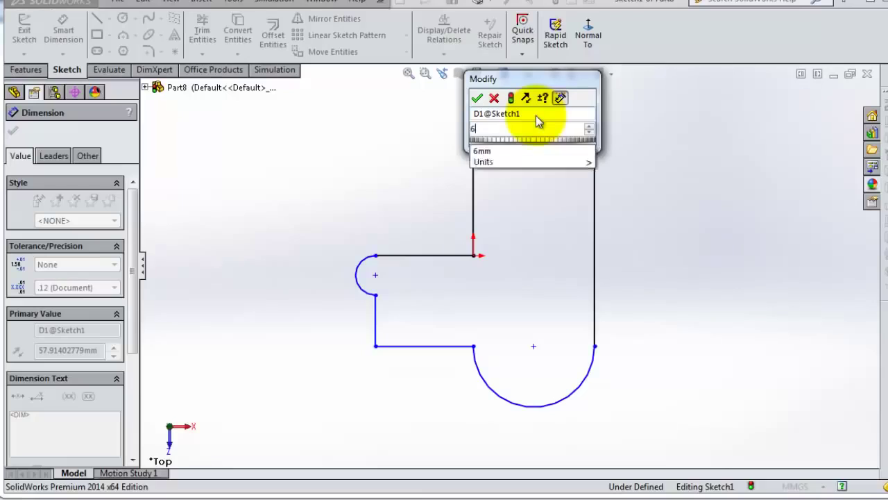
key(Return)
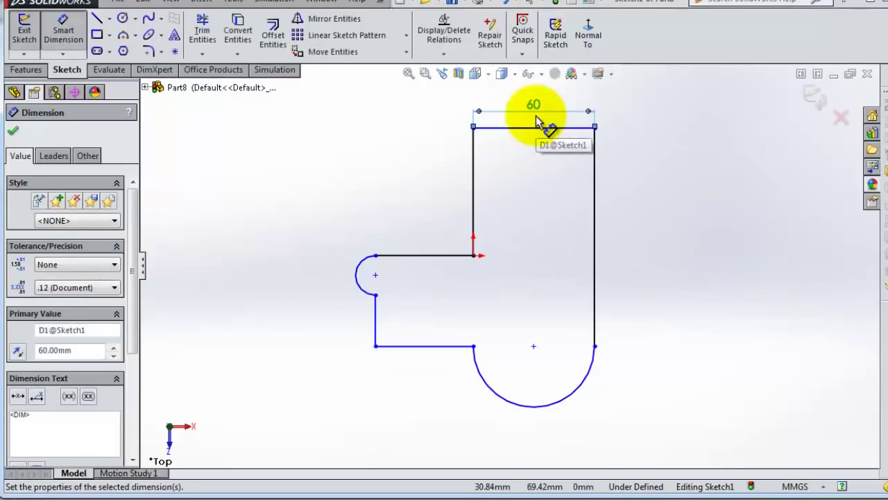
Dimension the long right vertical edge to 120 mm
click(597, 231)
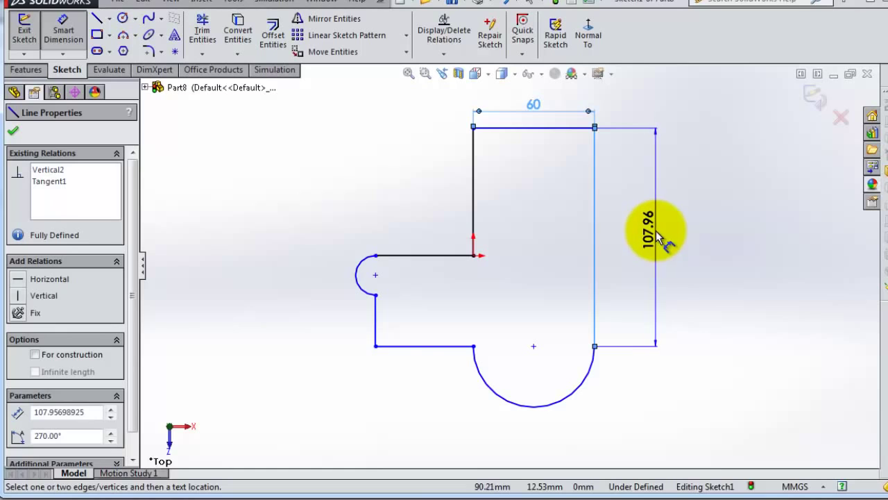
click(656, 233)
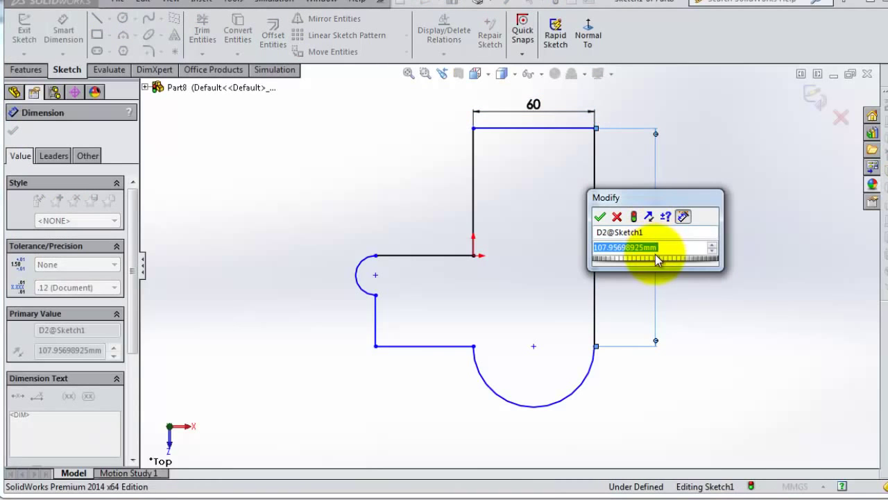
drag(655, 258, 670, 257)
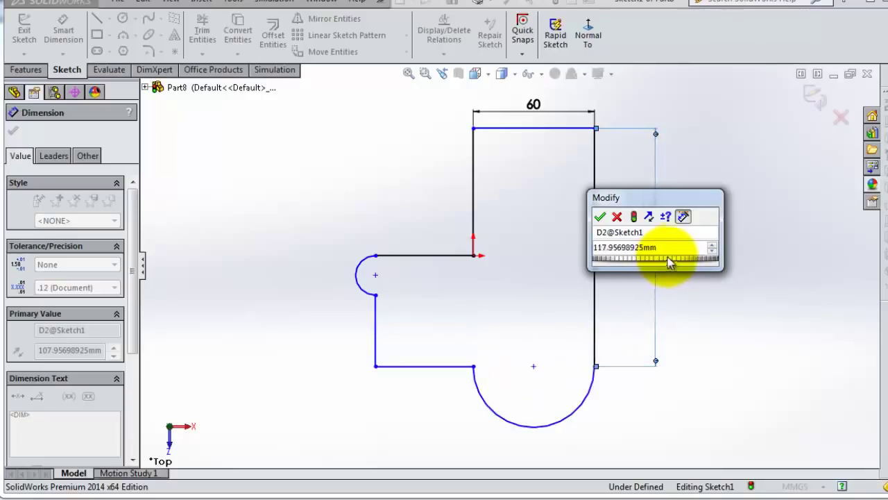
click(712, 245)
click(712, 244)
click(712, 247)
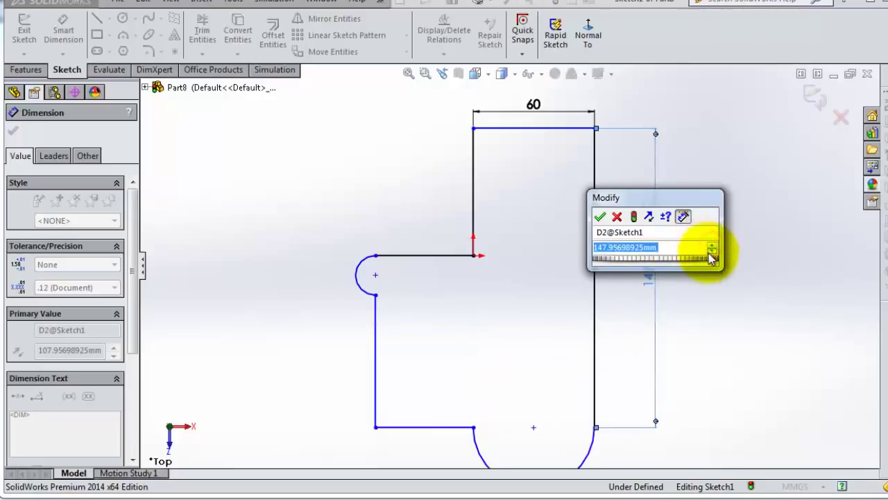
click(712, 251)
click(712, 252)
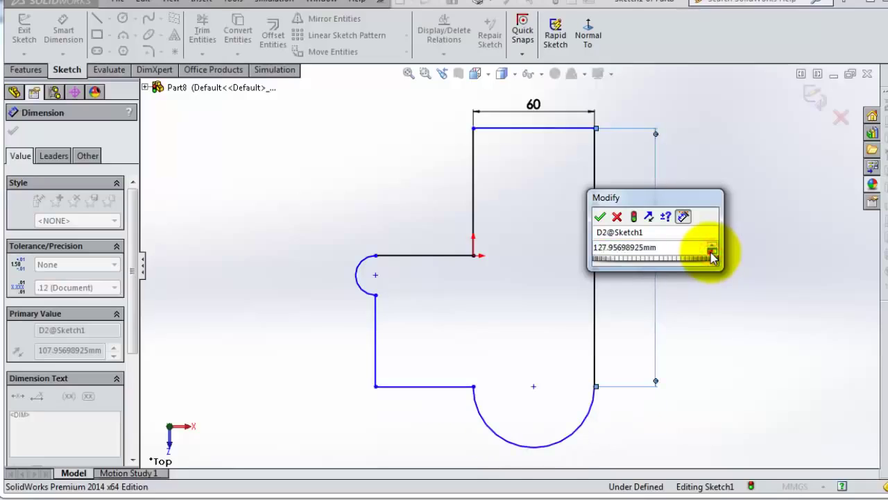
click(712, 251)
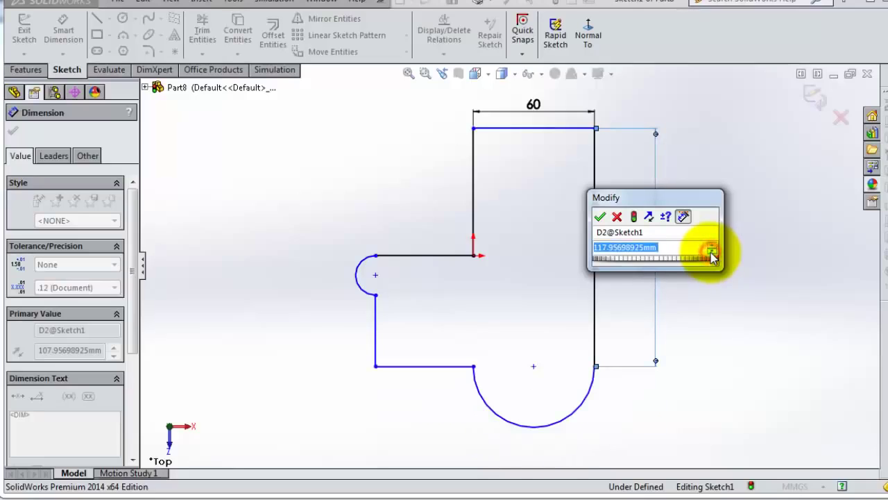
click(668, 250)
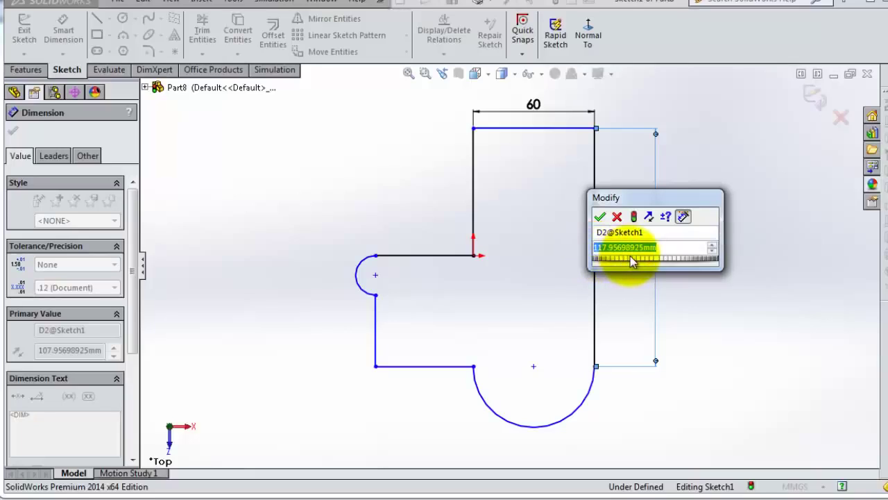
text(120)
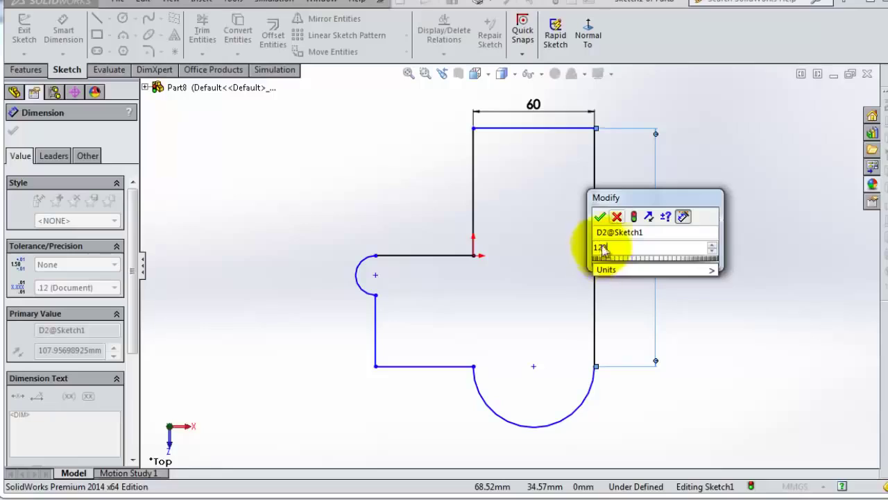
key(BackSpace)
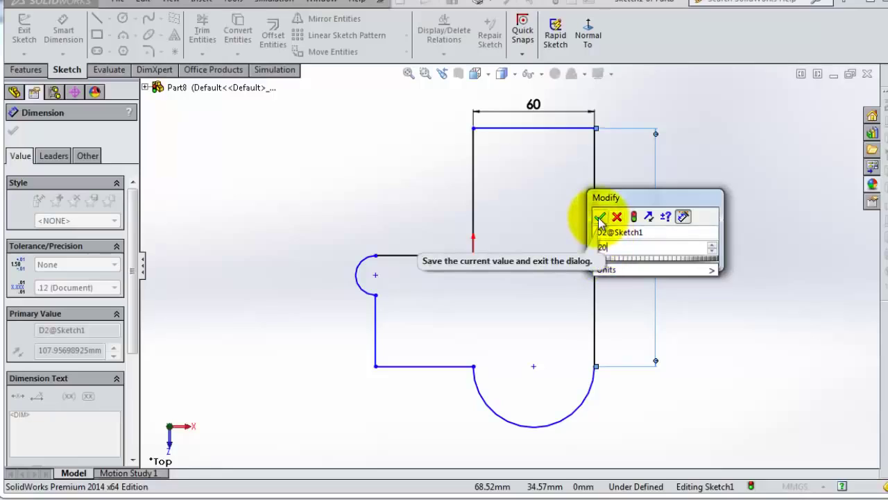
click(599, 217)
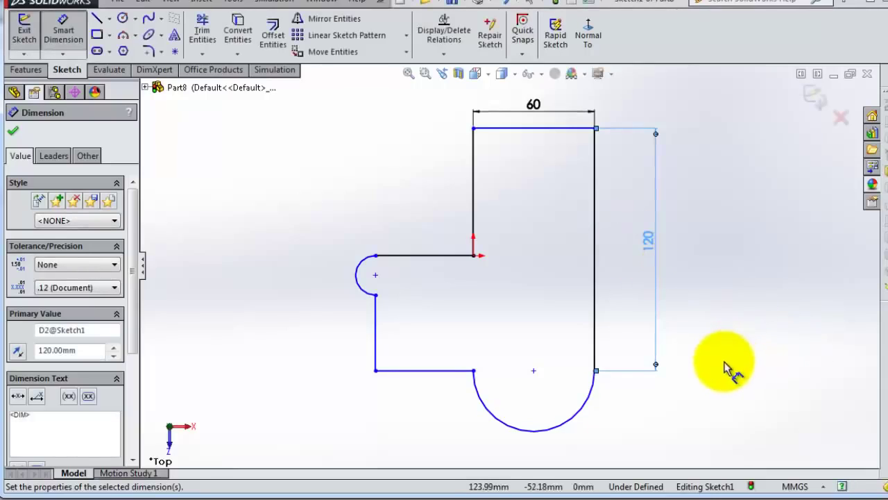
Dimension the small left arc to R10 and the lower-left vertical edge to 40 mm
key(f)
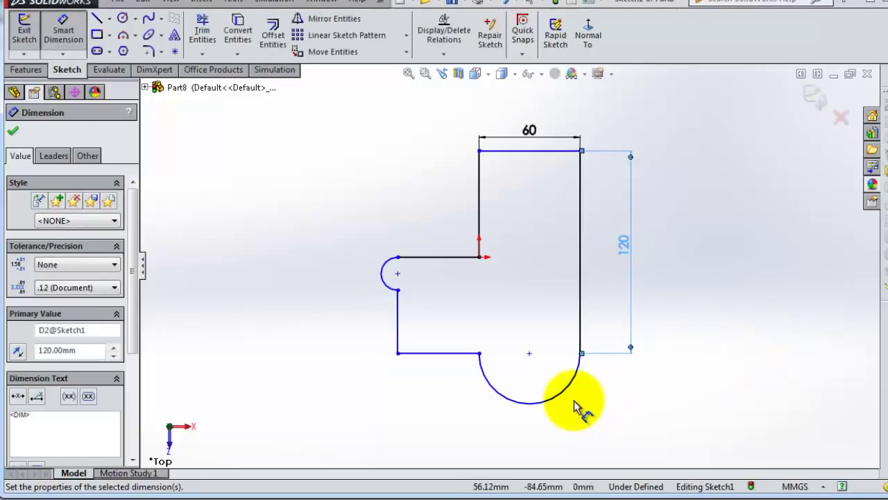
scroll(574, 401, down, 2)
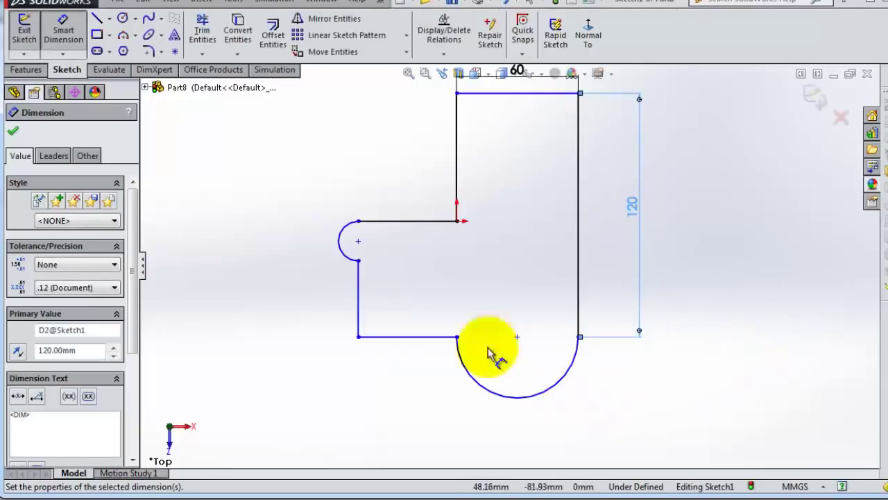
click(345, 258)
click(280, 247)
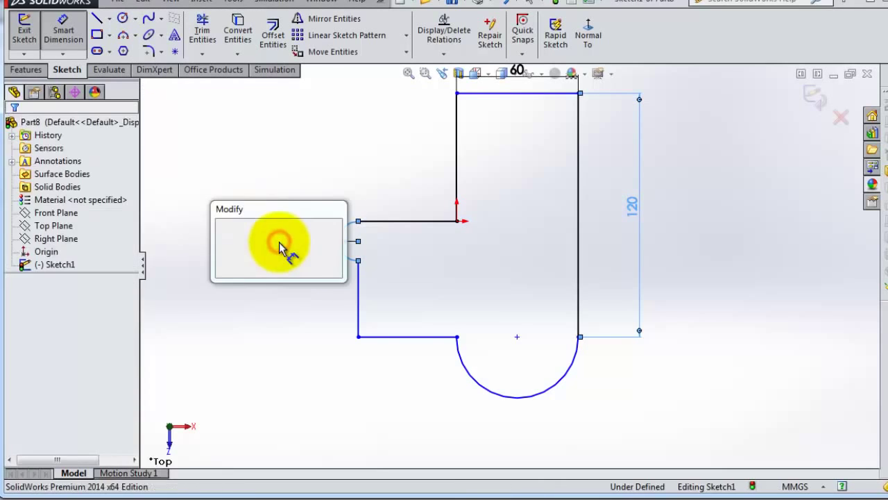
text(10)
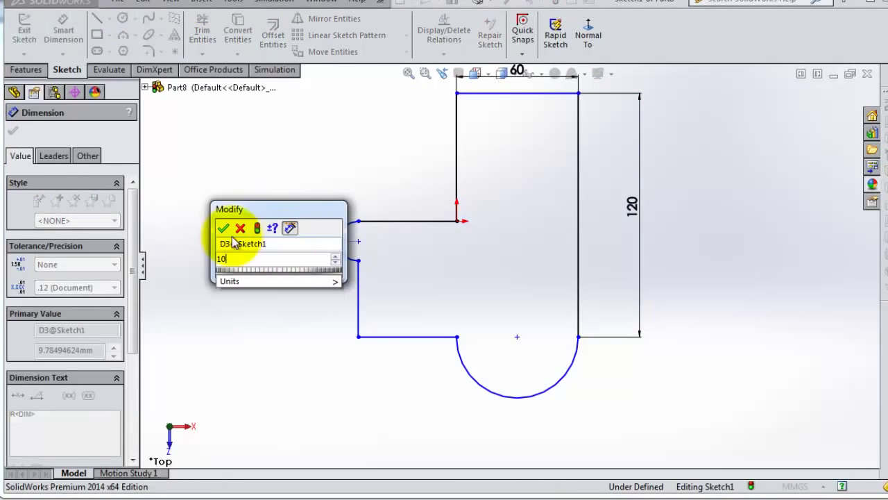
click(223, 228)
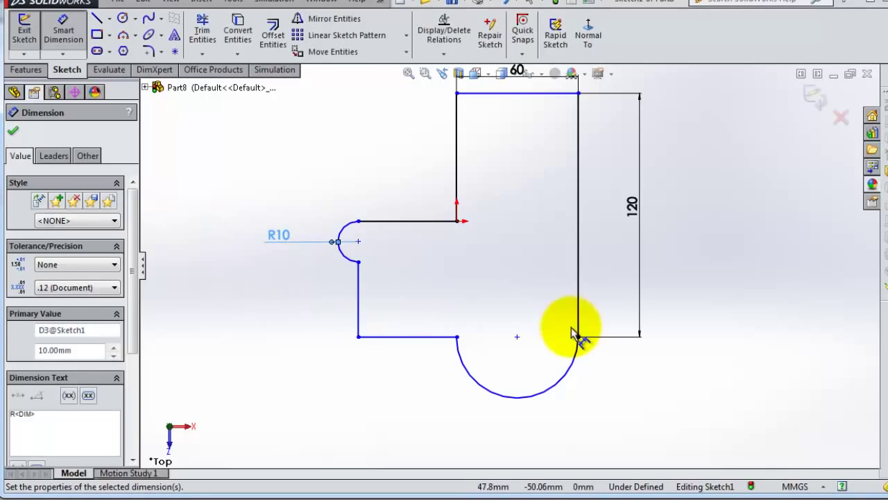
click(357, 304)
click(323, 307)
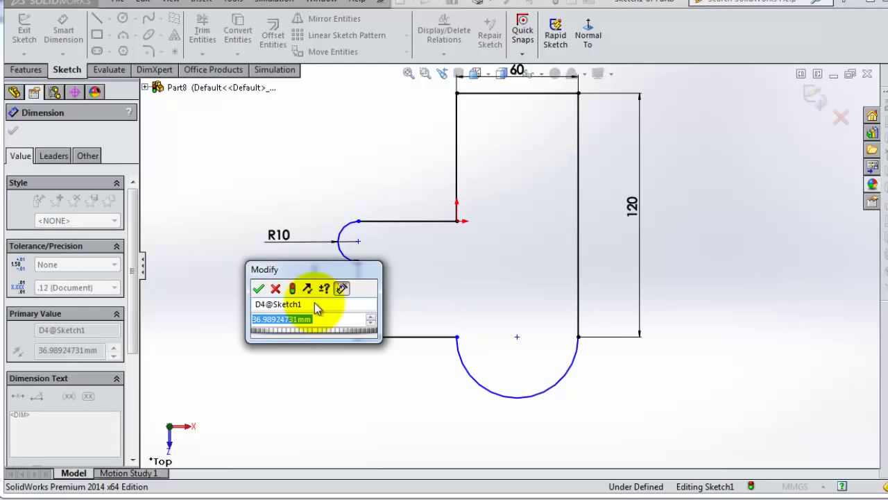
text(40)
click(258, 288)
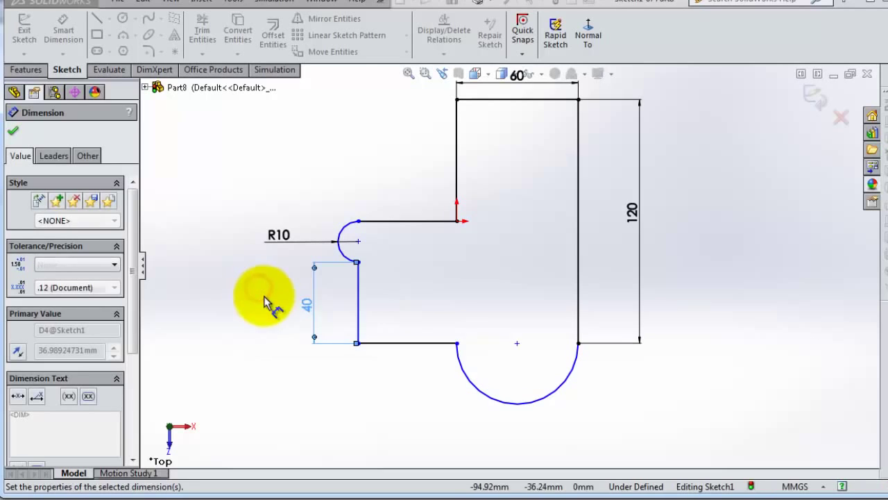
Set the bottom semicircle's radius to R30
click(555, 397)
click(595, 358)
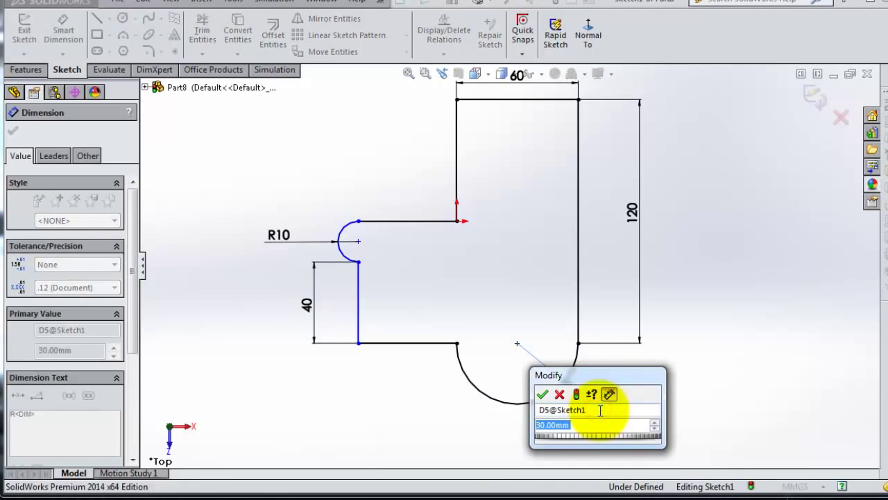
text(30)
click(542, 394)
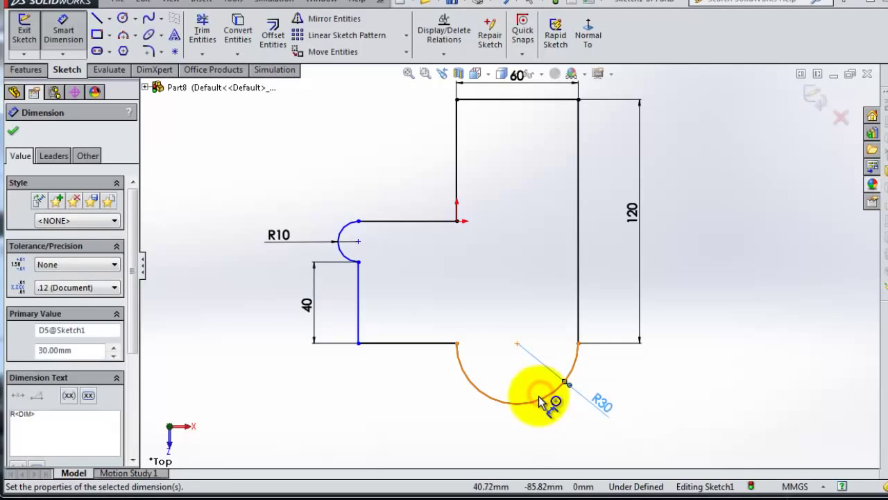
key(z)
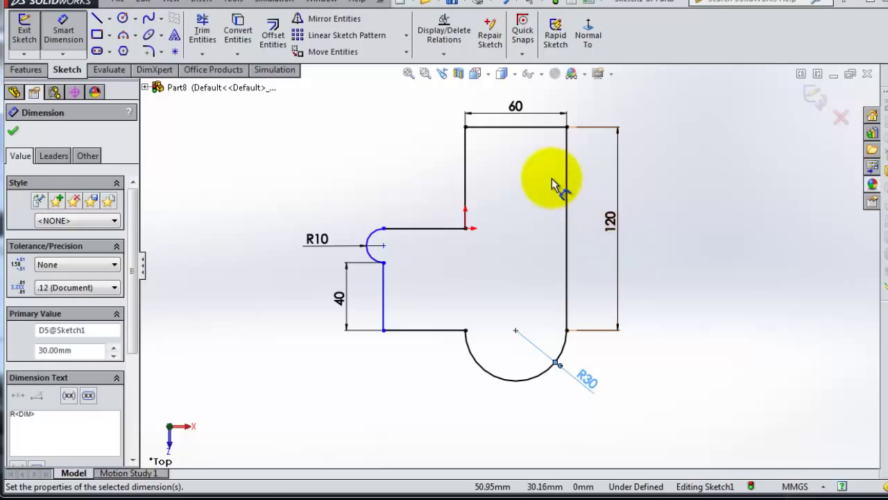
scroll(552, 179, down, 1)
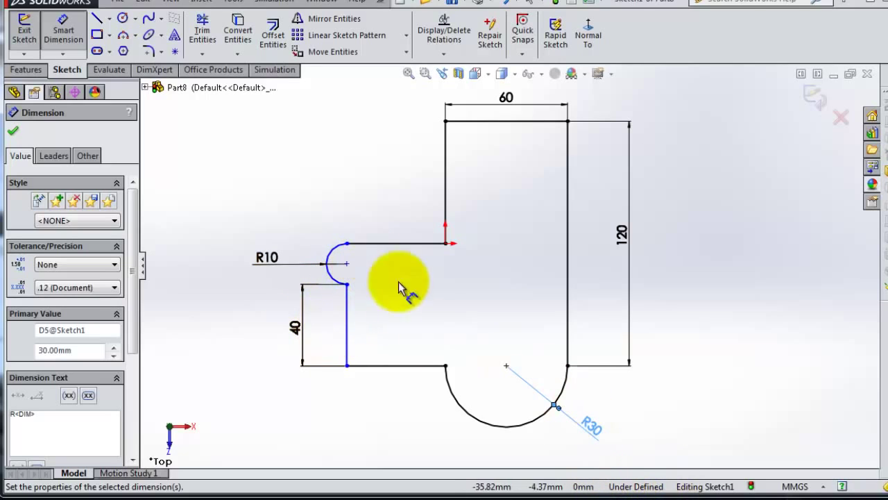
Dimension the short bottom-left horizontal line to 50 mm, fully defining the sketch
click(412, 370)
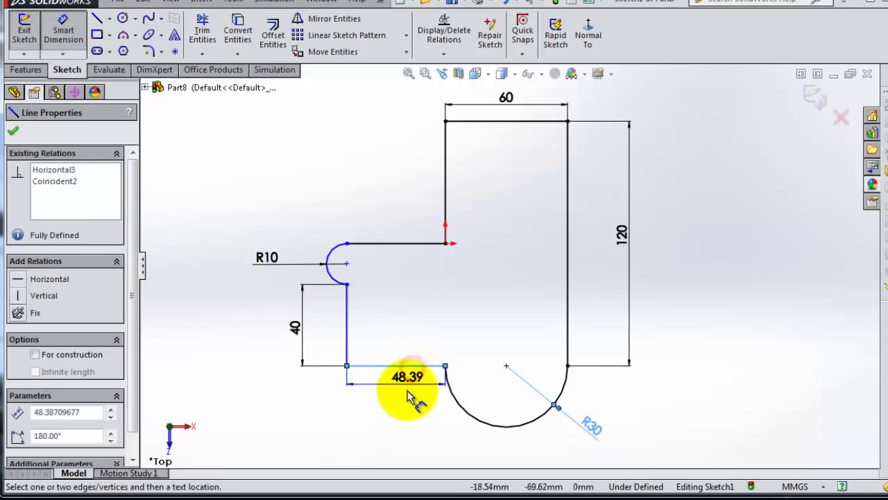
click(408, 421)
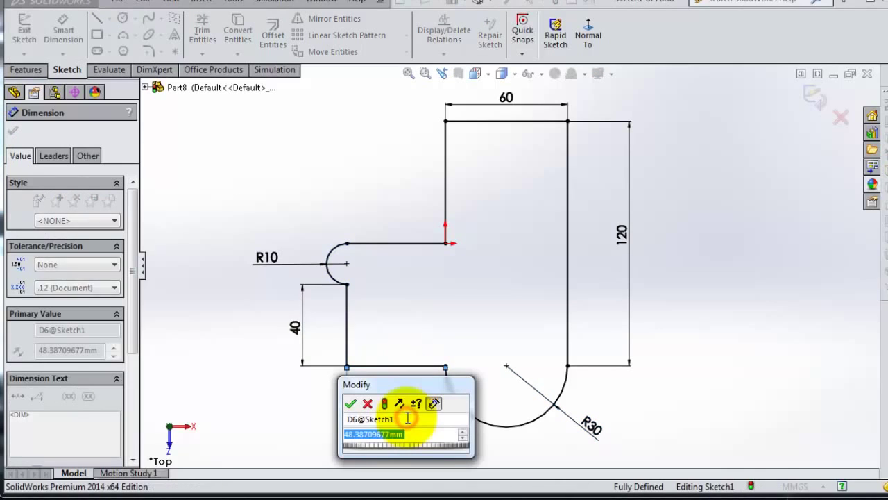
text(50)
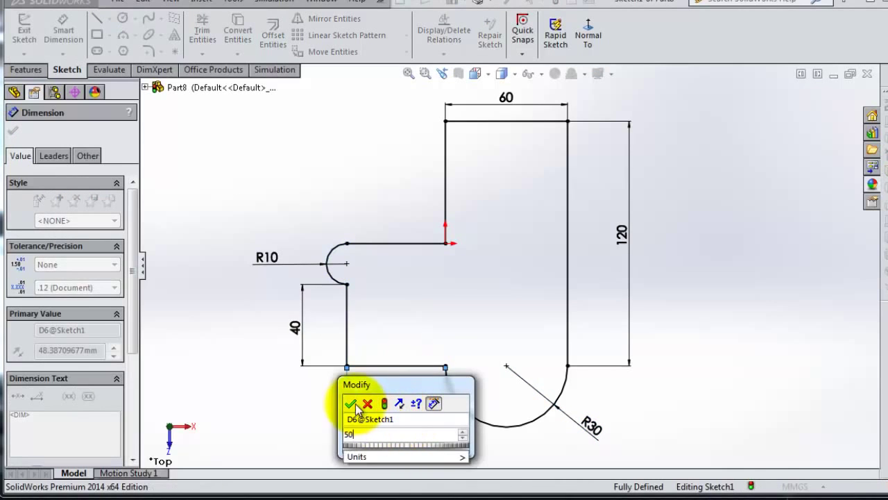
click(350, 404)
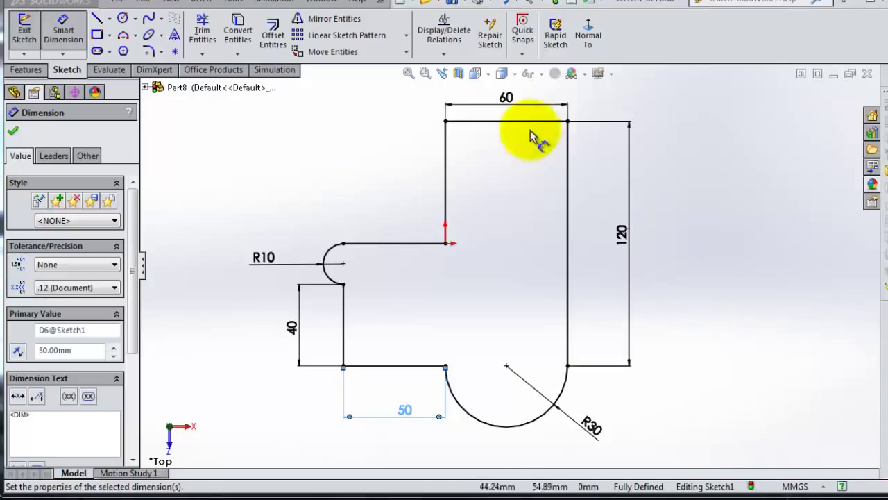
Edit the right edge's 120 mm height dimension to 130 mm
double_click(631, 243)
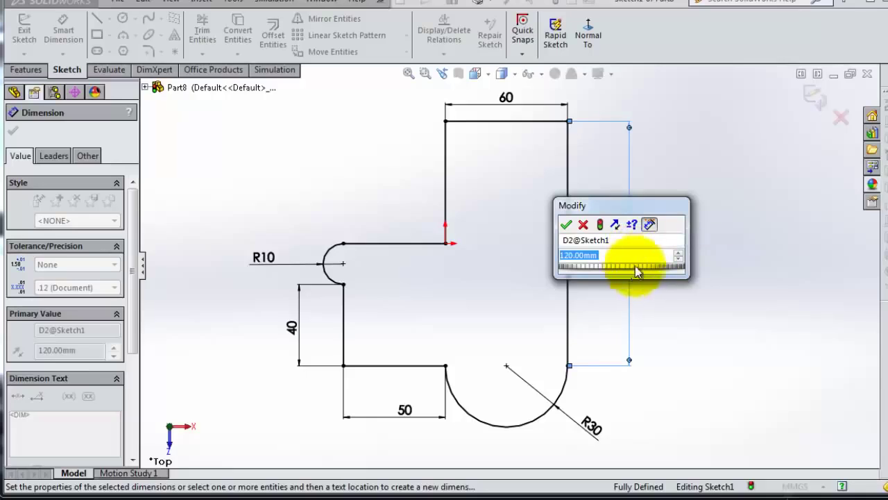
click(678, 252)
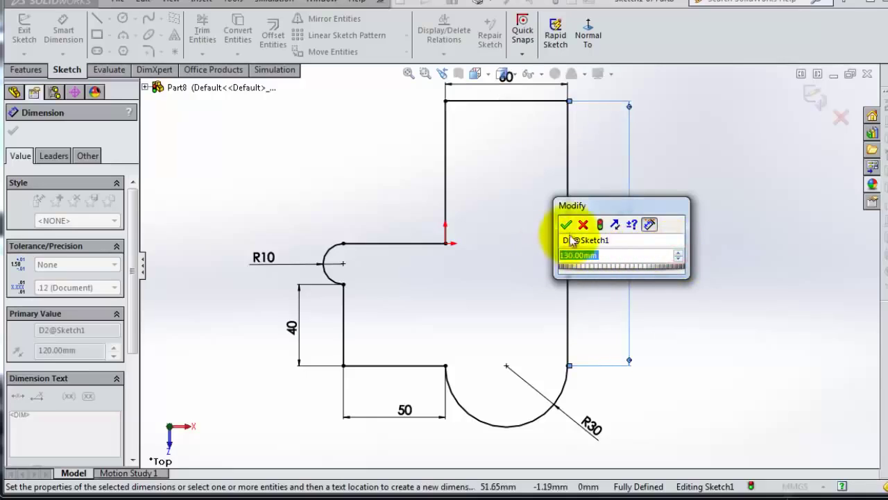
drag(654, 207, 752, 212)
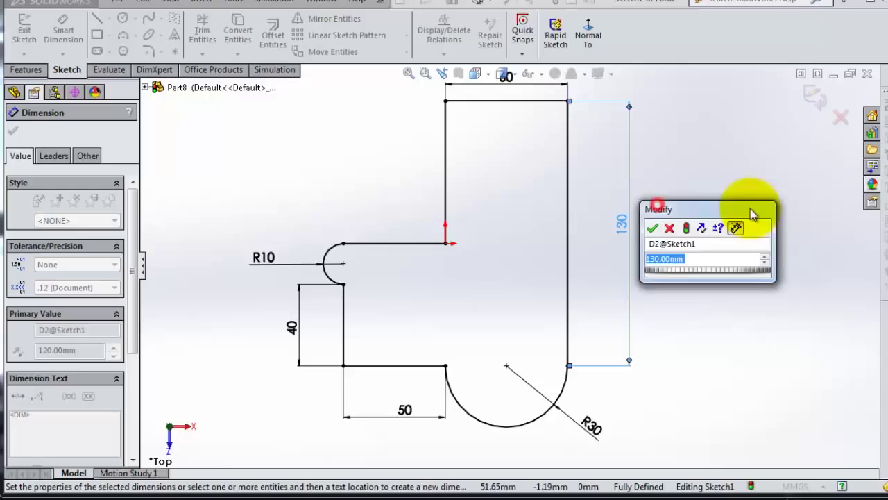
click(663, 230)
key(z)
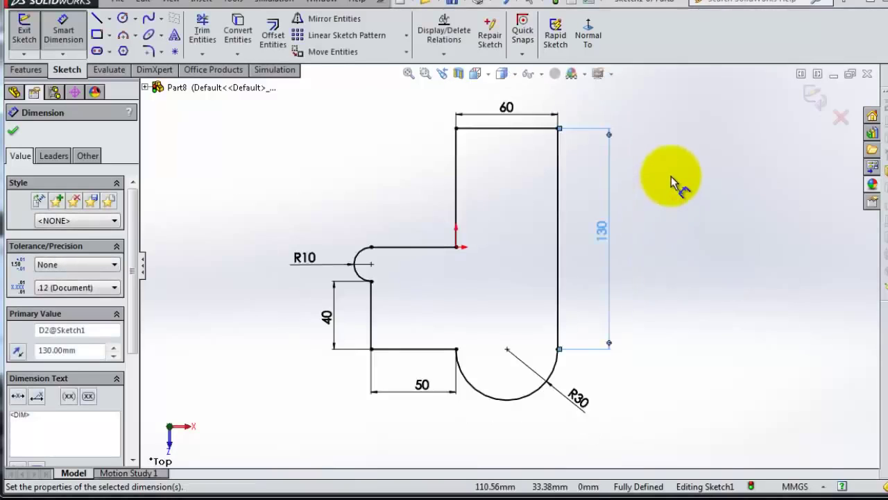
scroll(667, 176, up, 1)
scroll(624, 208, down, 1)
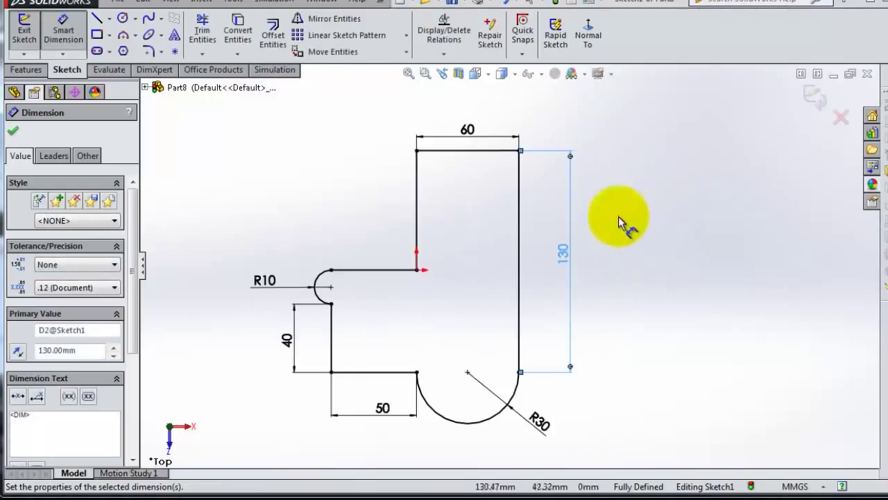
click(564, 257)
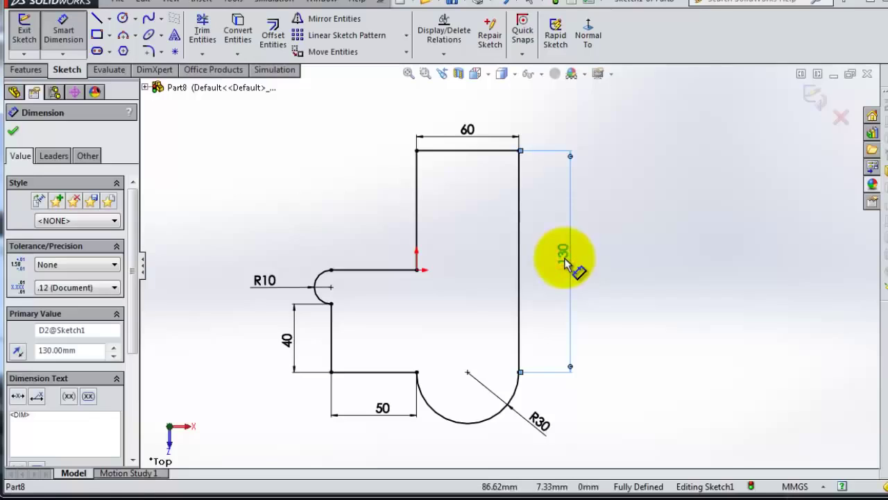
Delete the 130 mm height dimension and the 40 mm left-edge dimension
key(Delete)
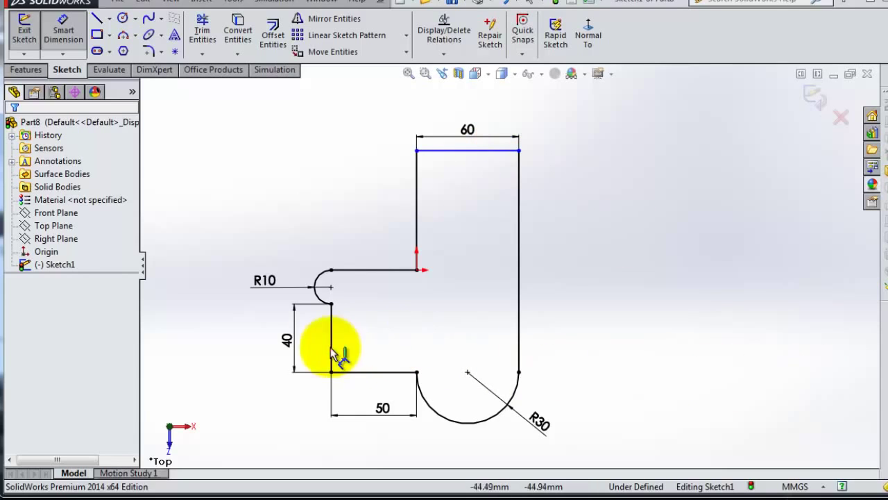
right_click(288, 341)
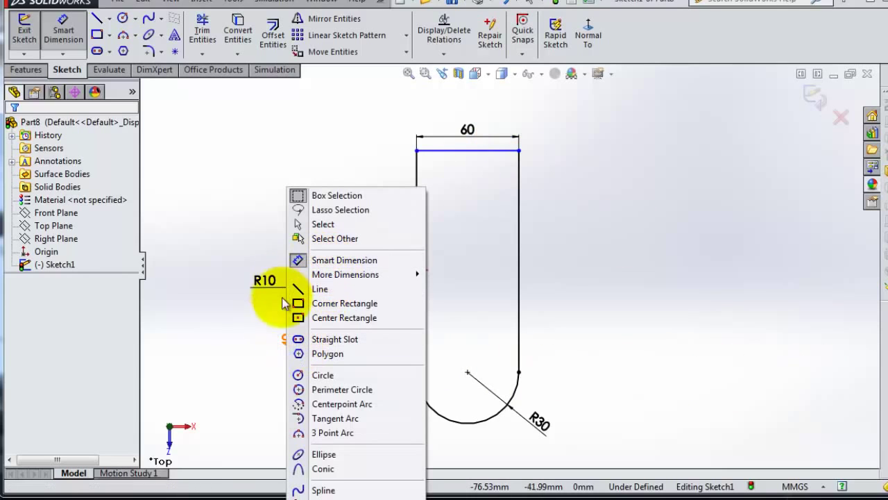
click(256, 347)
click(294, 338)
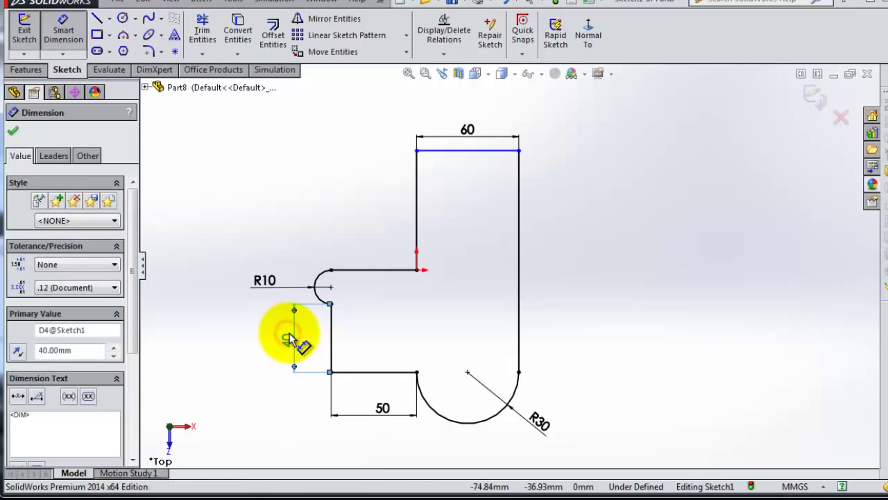
key(Escape)
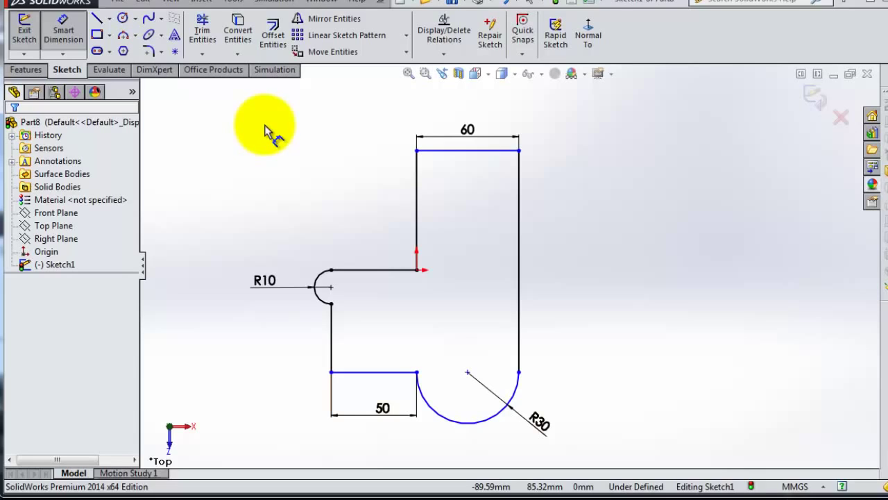
Calculate automatic dimensions with Fully Define Sketch, then undo the conflicting result
click(445, 56)
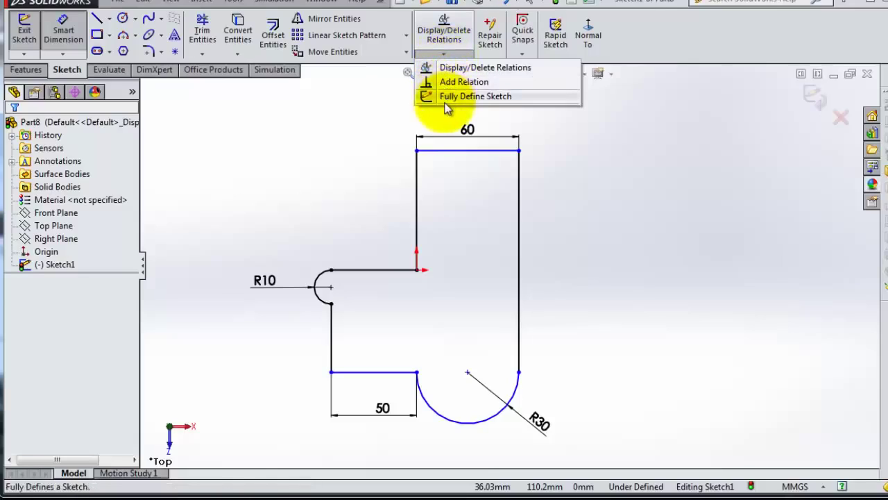
click(502, 98)
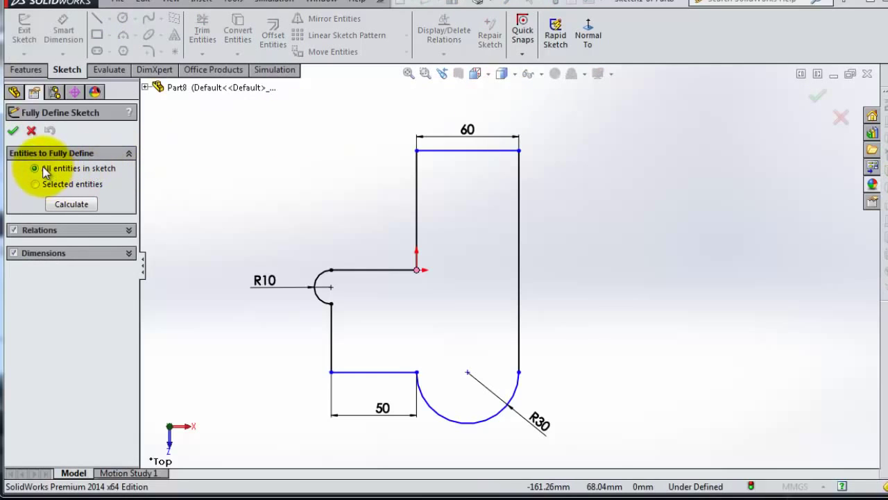
click(71, 206)
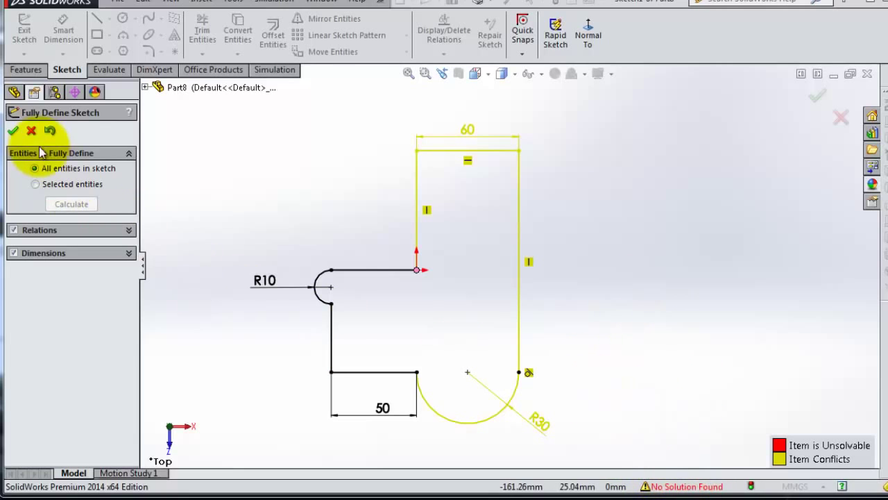
click(50, 132)
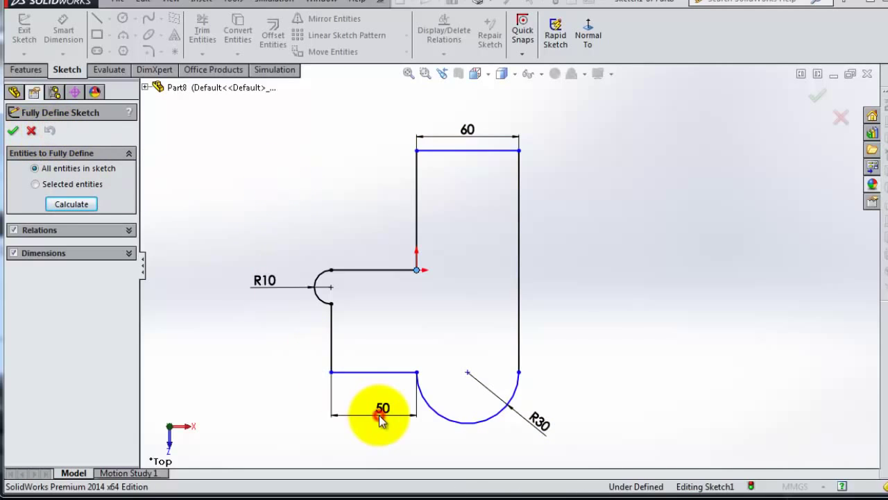
Cancel Fully Define Sketch and delete the R10, 50, R30 and 60 dimensions
click(30, 130)
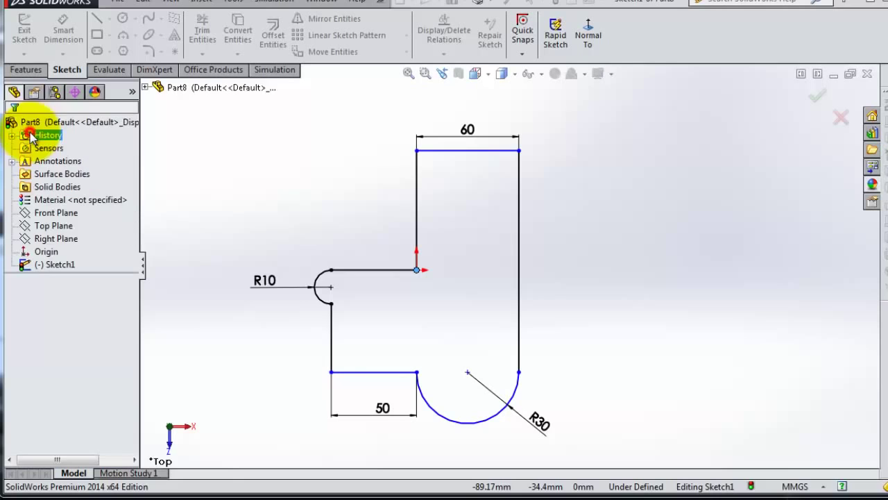
click(269, 287)
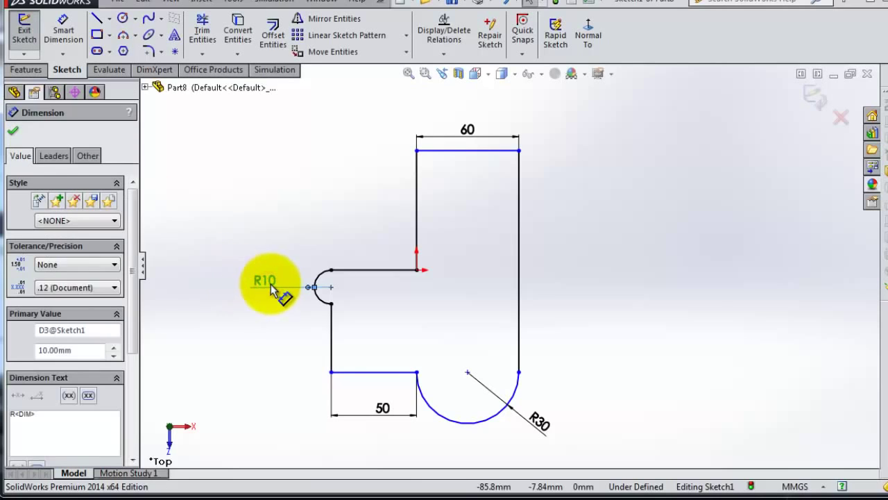
key(Delete)
click(381, 408)
key(Delete)
click(545, 420)
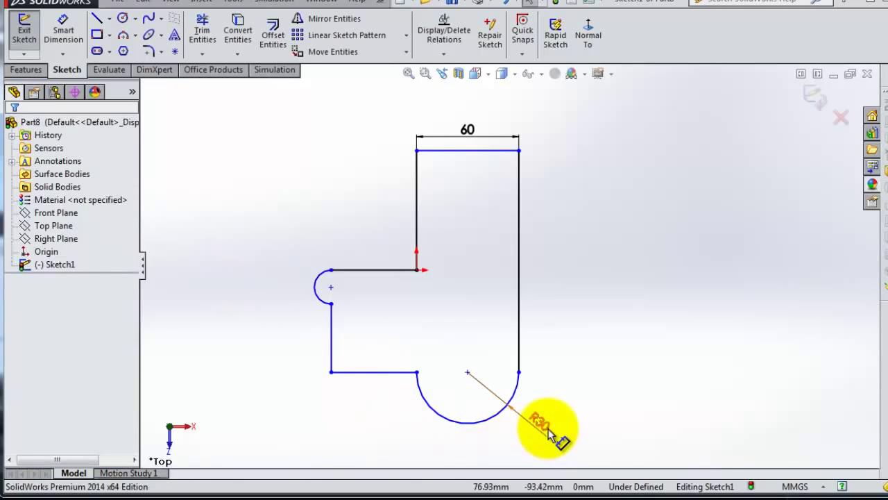
key(Delete)
click(465, 125)
key(Delete)
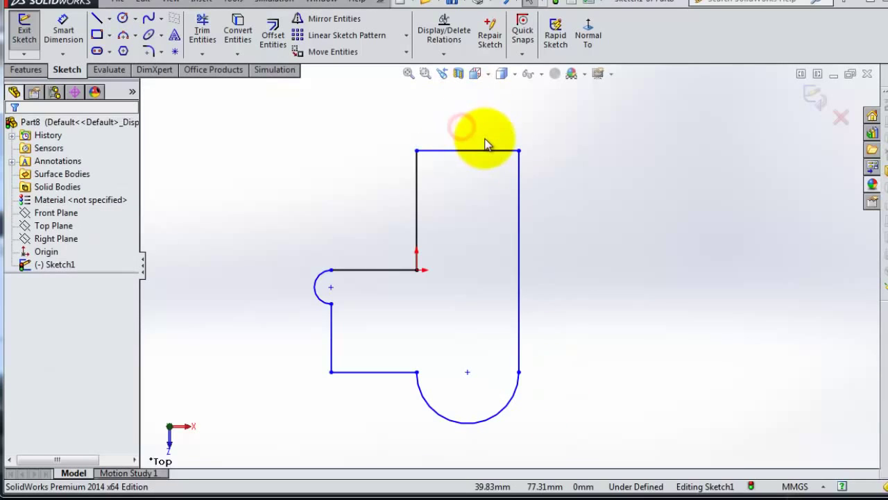
Calculate and accept Fully Define Sketch dimensions 70, 60, 50, R10 and R30
click(445, 55)
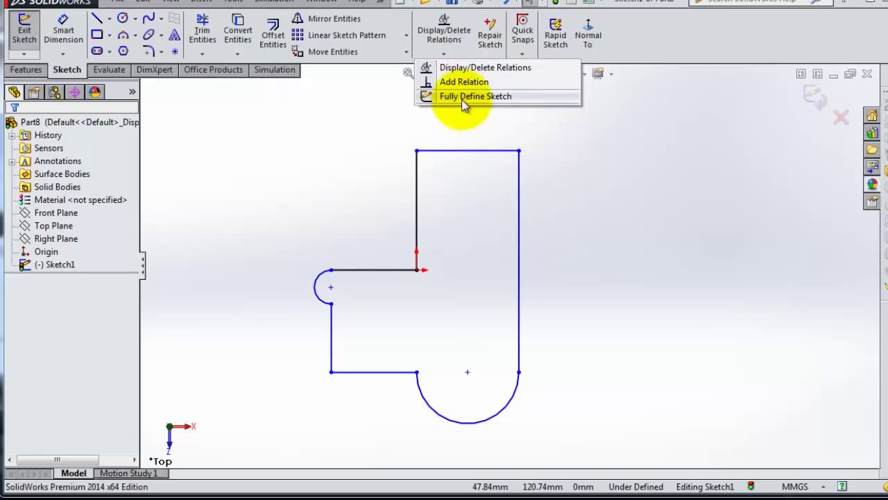
click(462, 96)
click(76, 204)
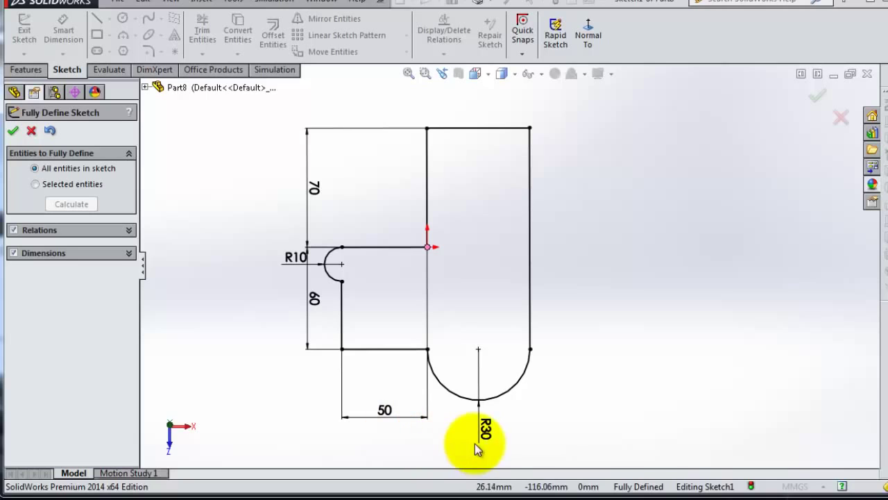
click(13, 131)
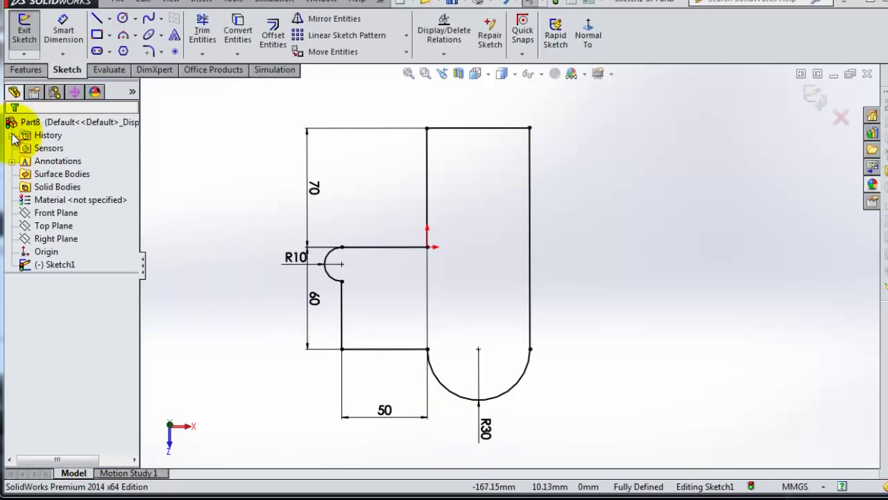